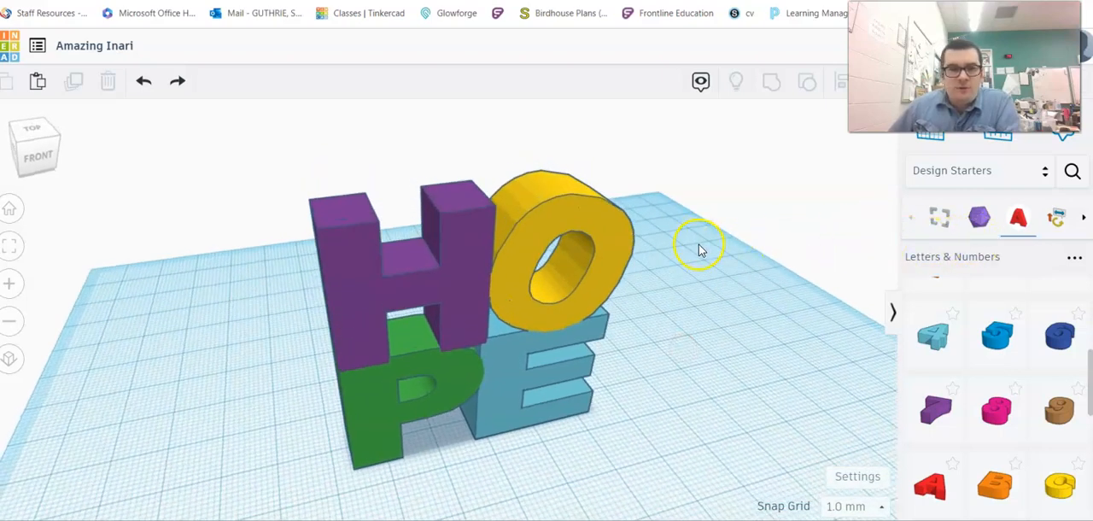
- Delete all the existing HOPE letters from the workplane and display the Letters & Numbers shapes of the Design Starters collection
left_click_drag(236, 166, 662, 426)
key("Delete")
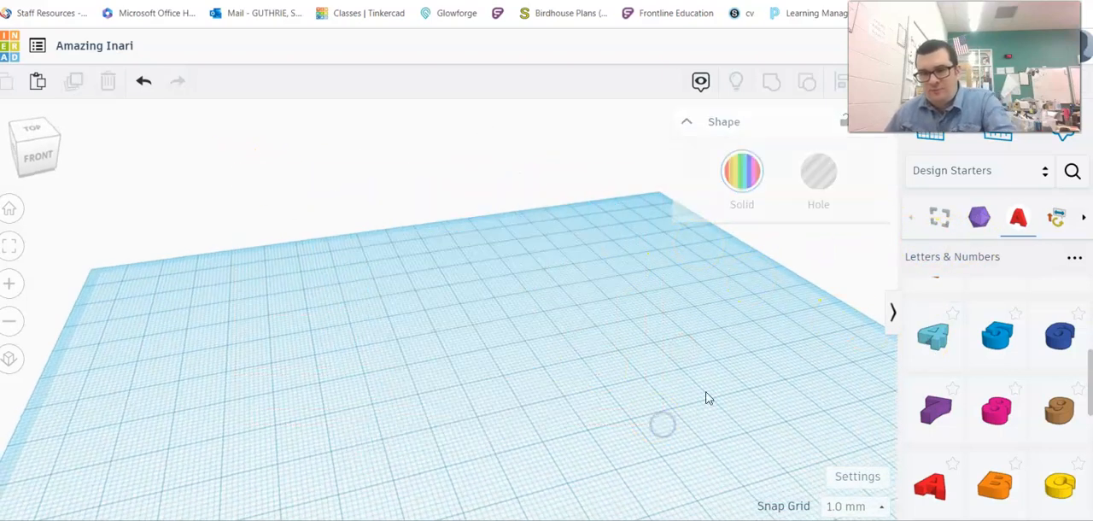
left_click(990, 170)
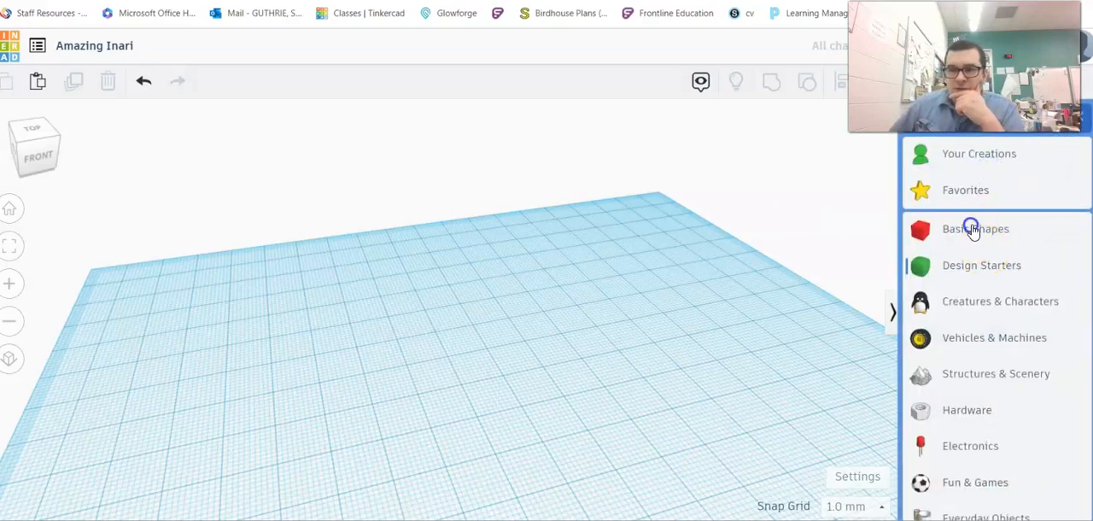
left_click(974, 229)
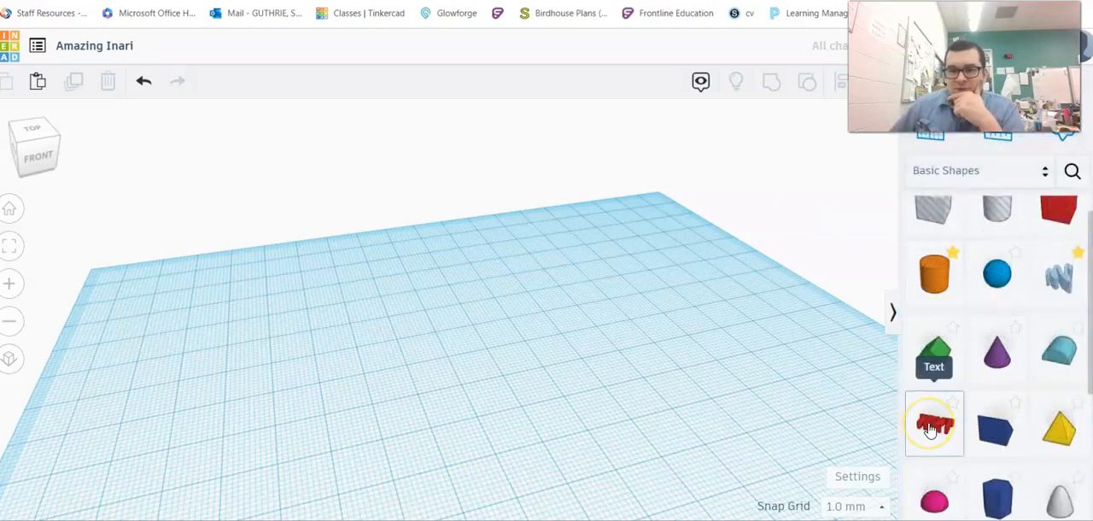
left_click(990, 169)
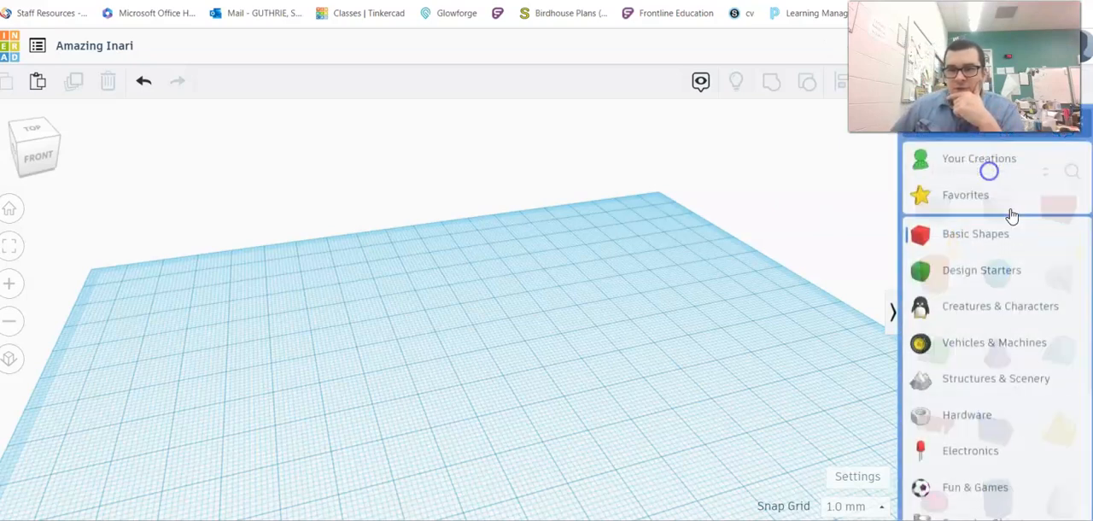
left_click(992, 270)
left_click(1018, 222)
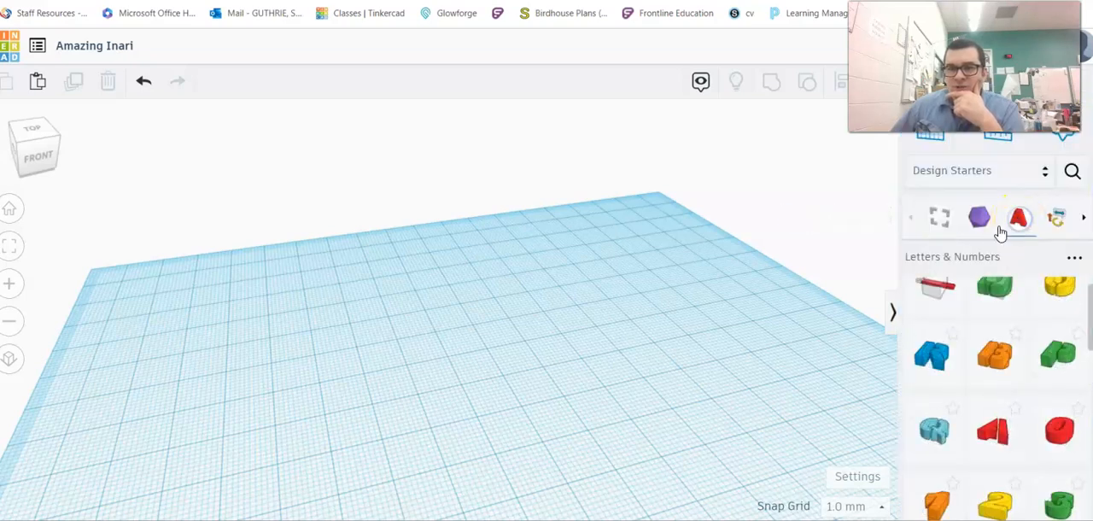
- Place the letter H shape near the middle of the workplane
scroll(1042, 385, "down", 5)
scroll(1027, 333, "up", 6)
scroll(1017, 335, "down", 1)
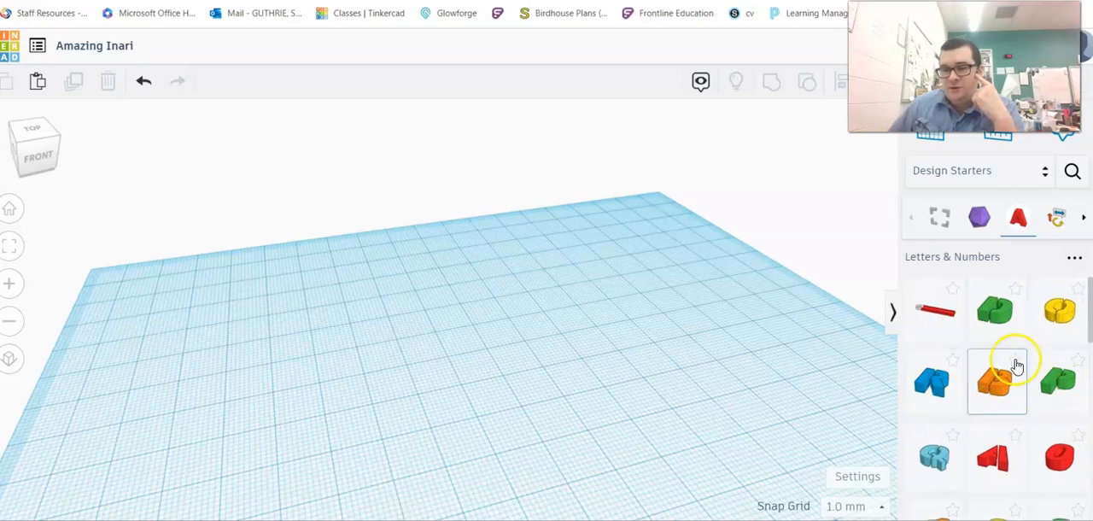
scroll(954, 462, "down", 6)
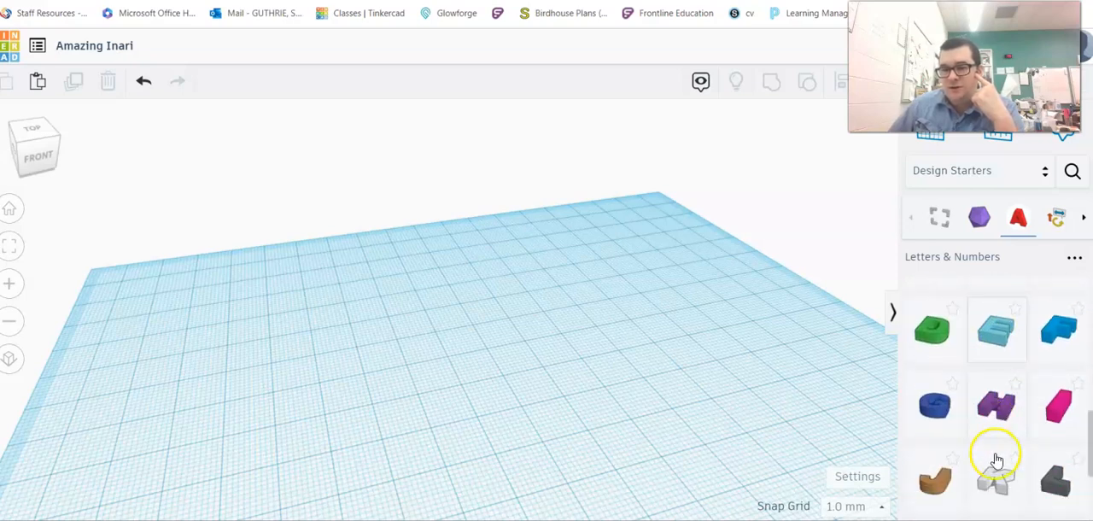
left_click(1000, 498)
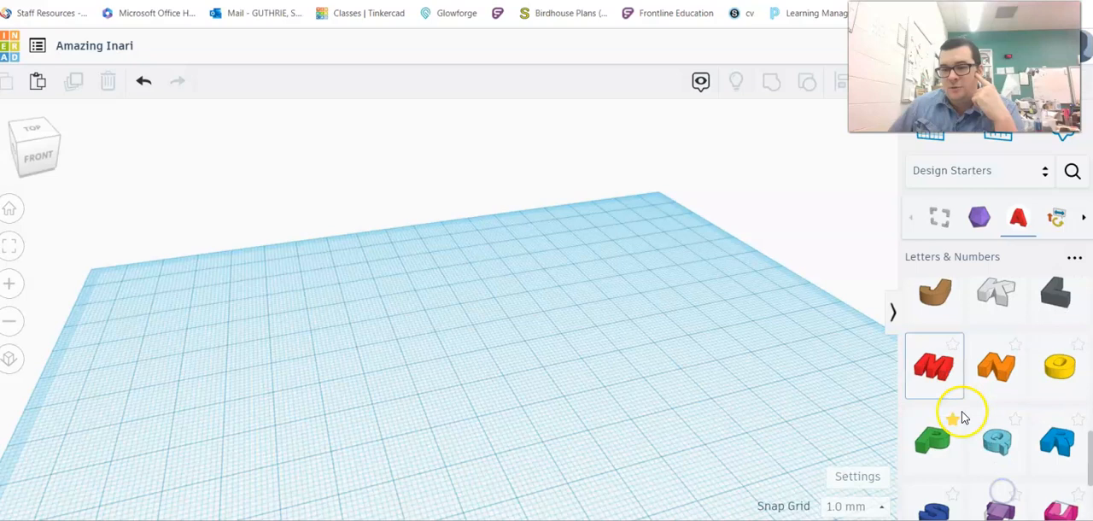
scroll(963, 418, "up", 4)
scroll(971, 409, "down", 2)
left_click(1004, 417)
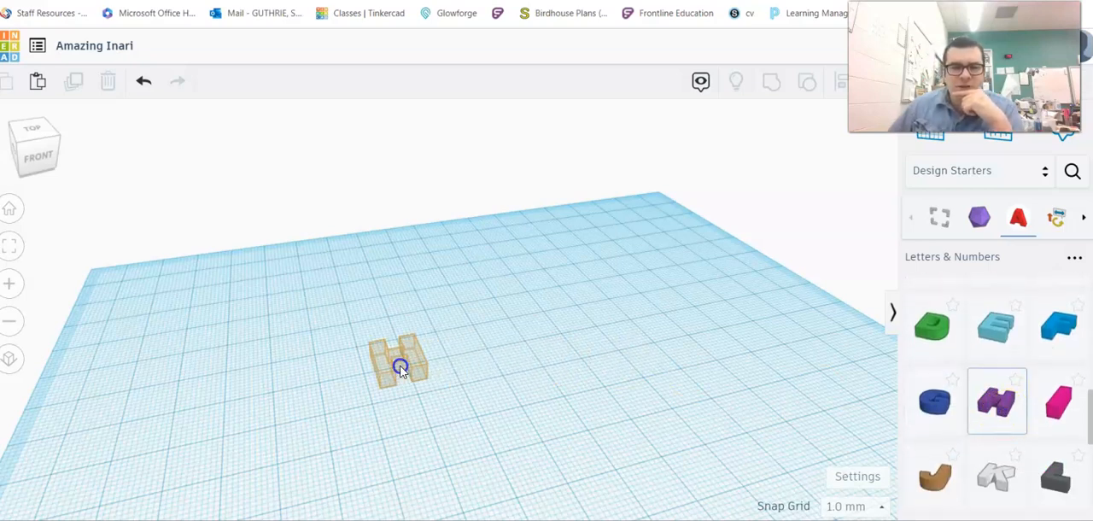
left_click(398, 367)
- Place the letter O beside the H on its right and the letter P in front of the H
scroll(1010, 390, "down", 2)
scroll(1017, 385, "down", 1)
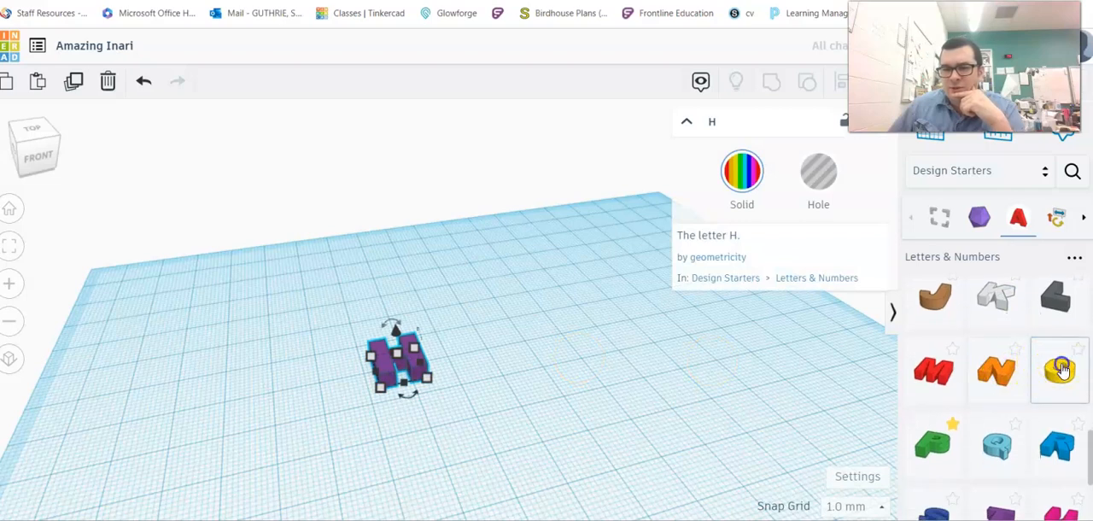
left_click(1061, 370)
left_click(466, 349)
scroll(931, 376, "down", 2)
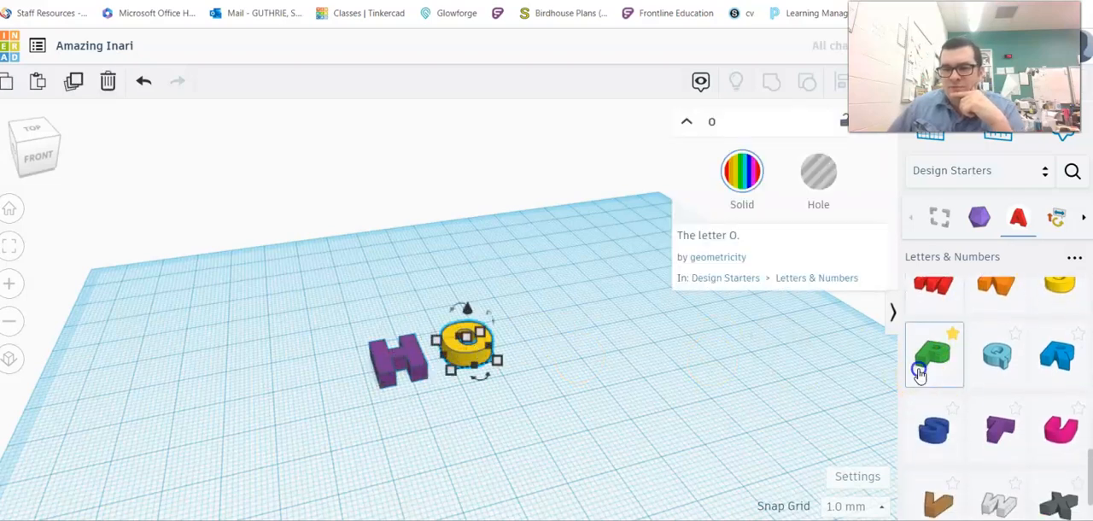
left_click(921, 374)
left_click(427, 414)
- Place the letter E to the right of the P, in front of the O
scroll(989, 405, "up", 2)
scroll(989, 405, "up", 6)
left_click(993, 415)
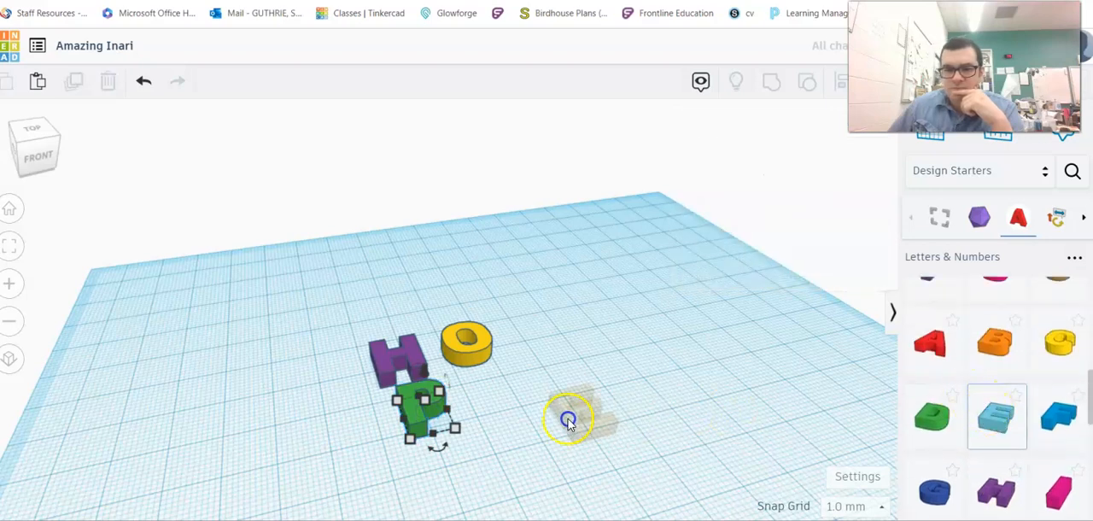
left_click(491, 401)
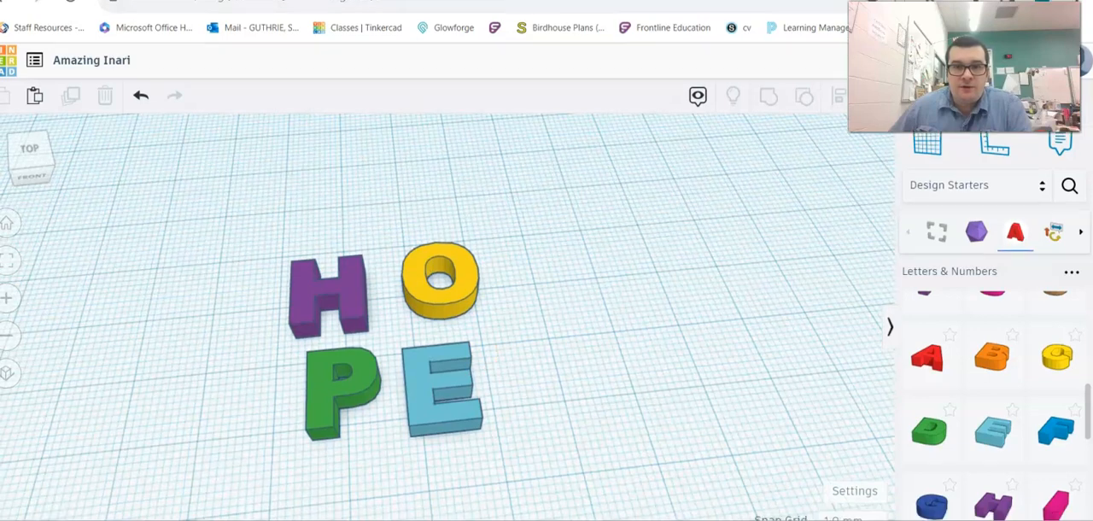
- Resize the H to 25 by 25 mm and move it back and left, clear of the other letters
middle_click_drag(521, 302, 560, 204)
scroll(492, 310, "up", 1)
right_click_drag(349, 232, 453, 244)
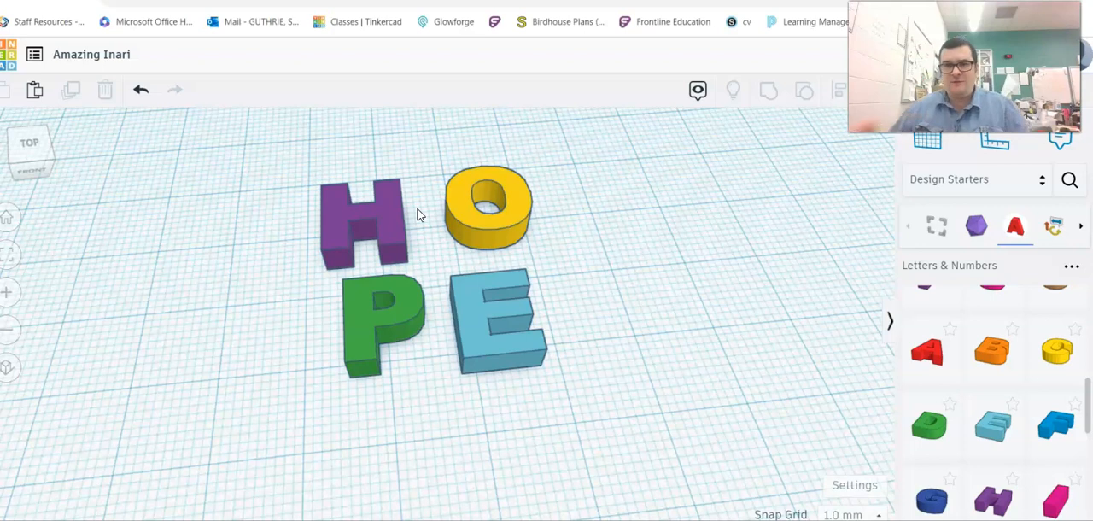
left_click(390, 205)
left_click(370, 332)
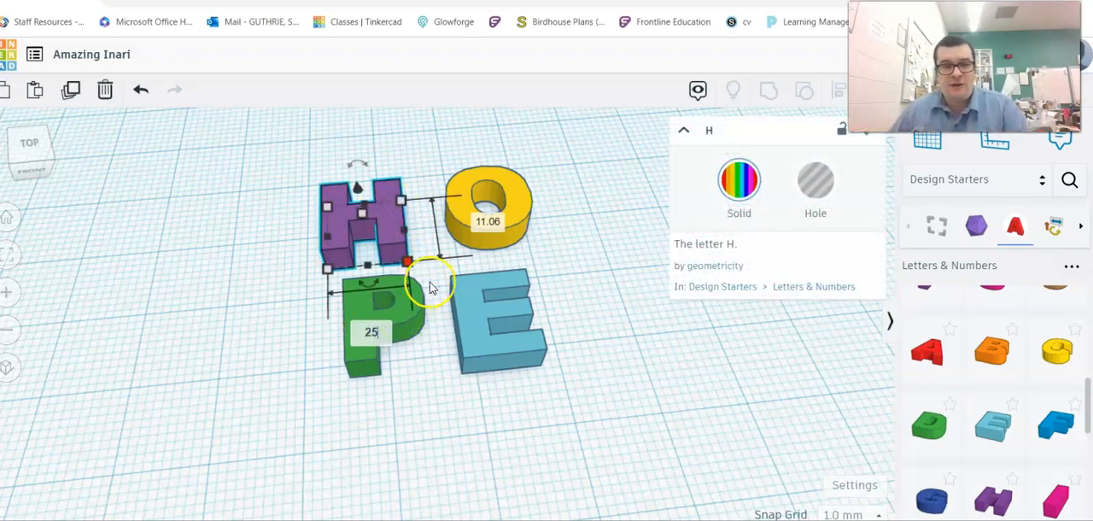
type("25")
left_click(485, 224)
type("25")
key("Return")
left_click_drag(445, 265, 334, 176)
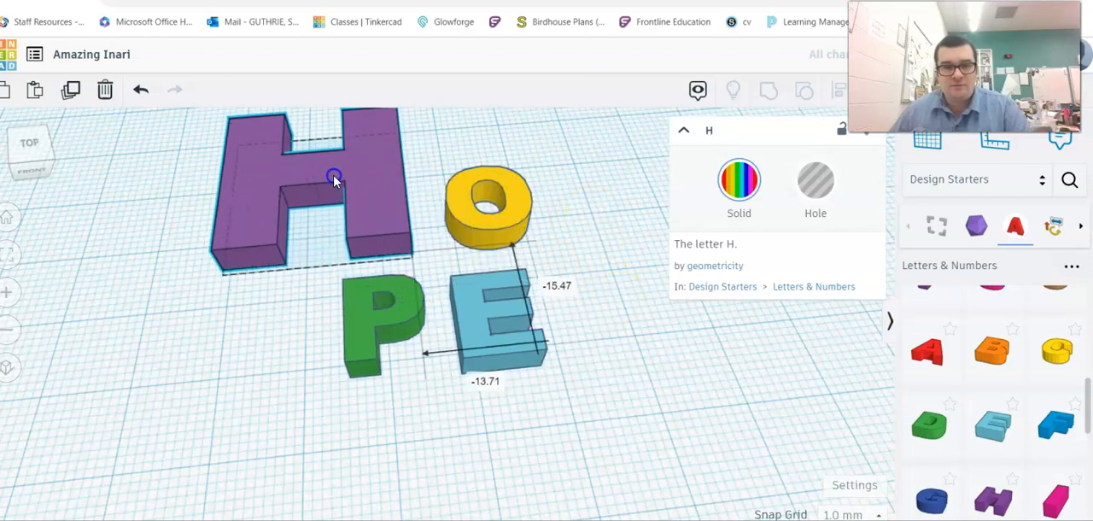
- Resize the O to 25 by 25 mm and move it to the right of the H
left_click(488, 191)
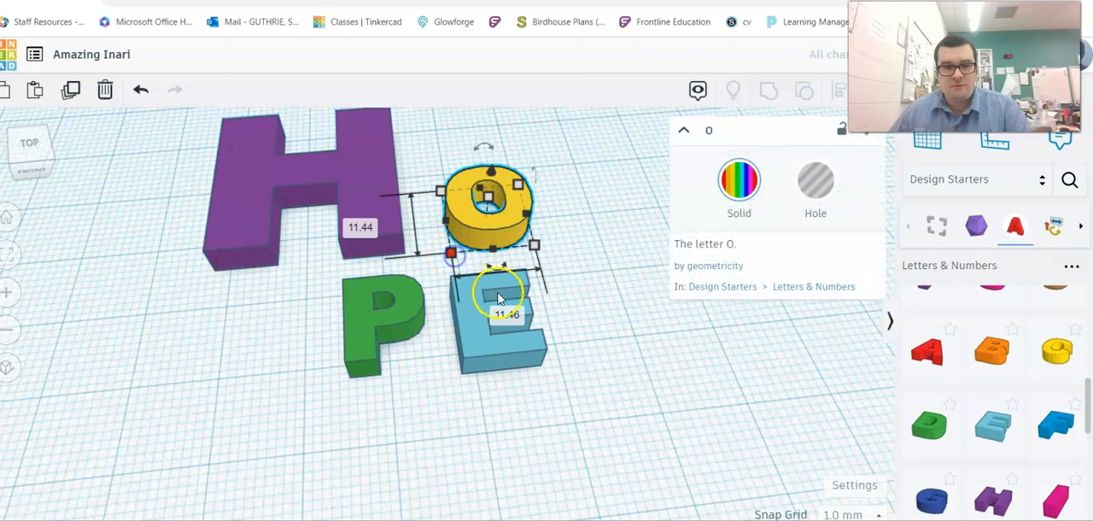
left_click(362, 228)
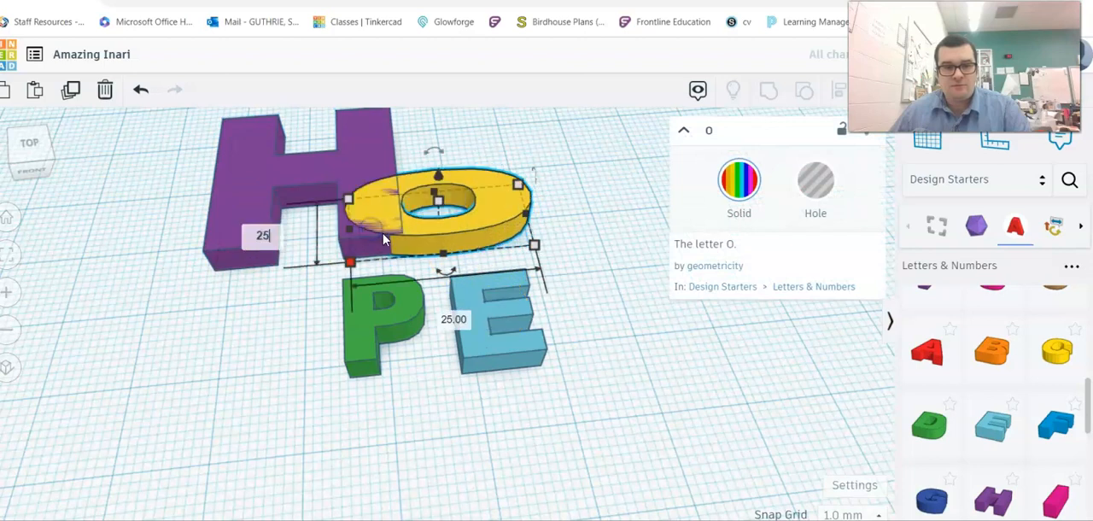
left_click_drag(464, 237, 559, 150)
- Resize the P to 25 by 25 mm and move it left, directly in front of the H
left_click(409, 310)
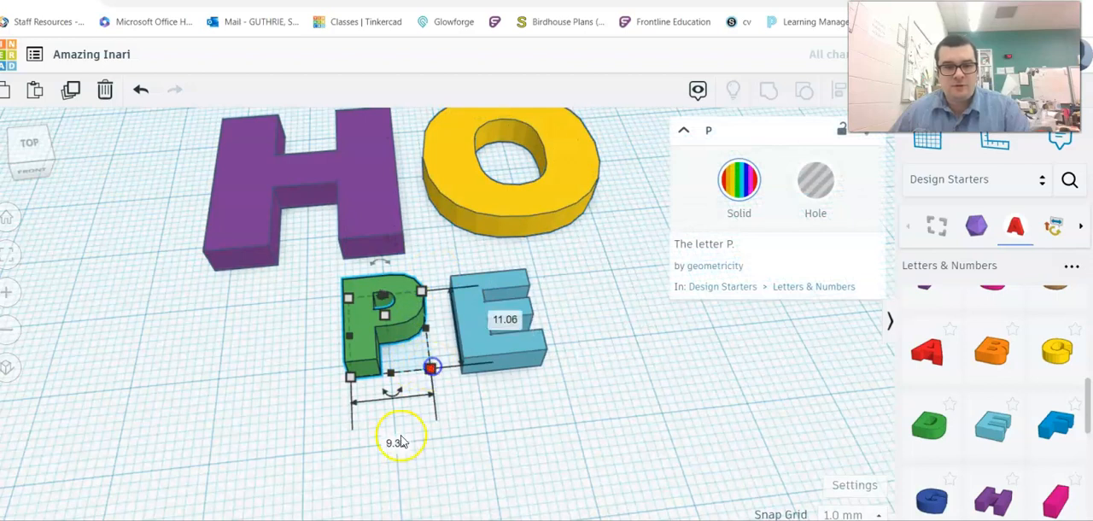
key("Return")
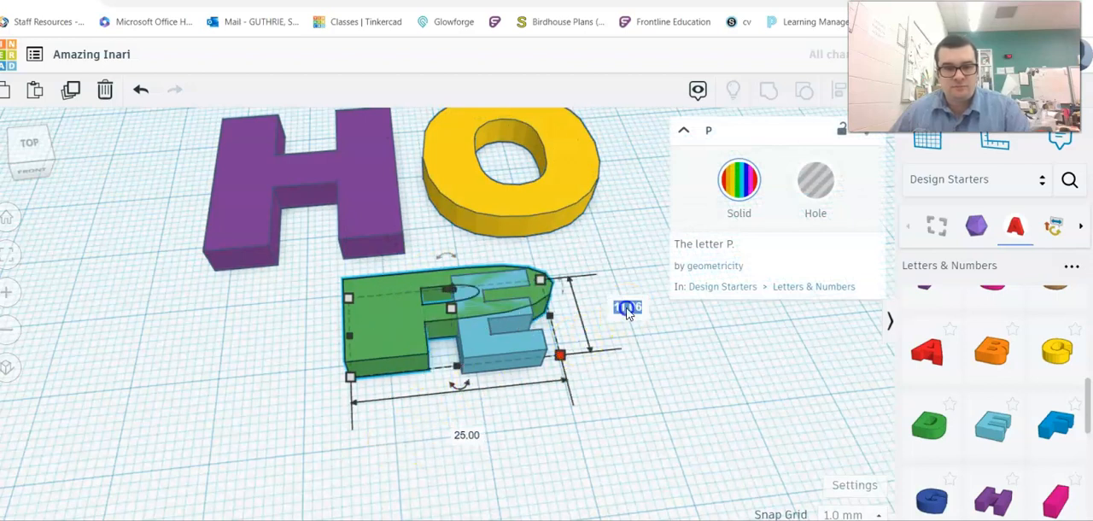
key("Return")
left_click_drag(436, 387, 298, 387)
- Resize the E to 25 by 25 mm
left_click(484, 354)
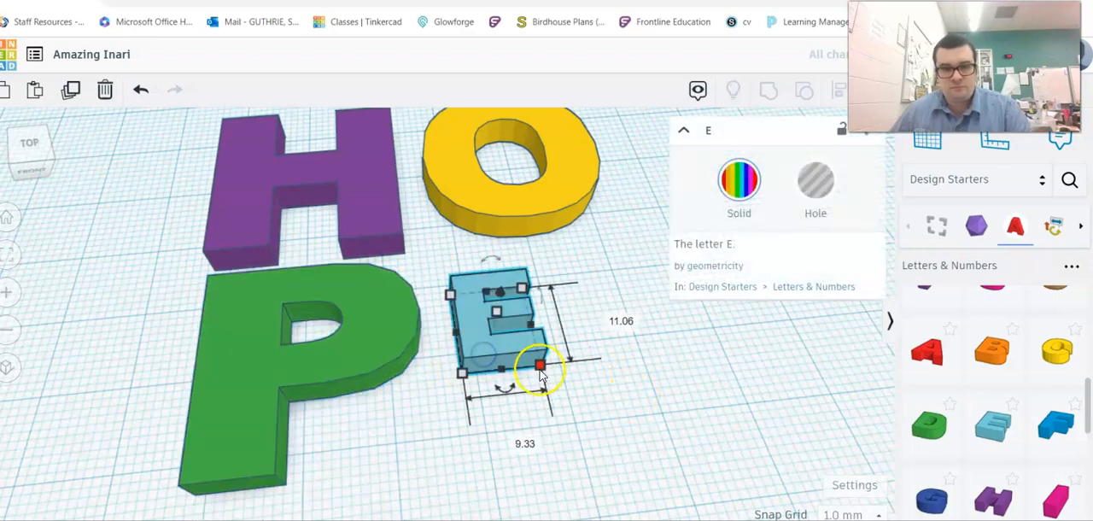
left_click(528, 445)
left_click(500, 375)
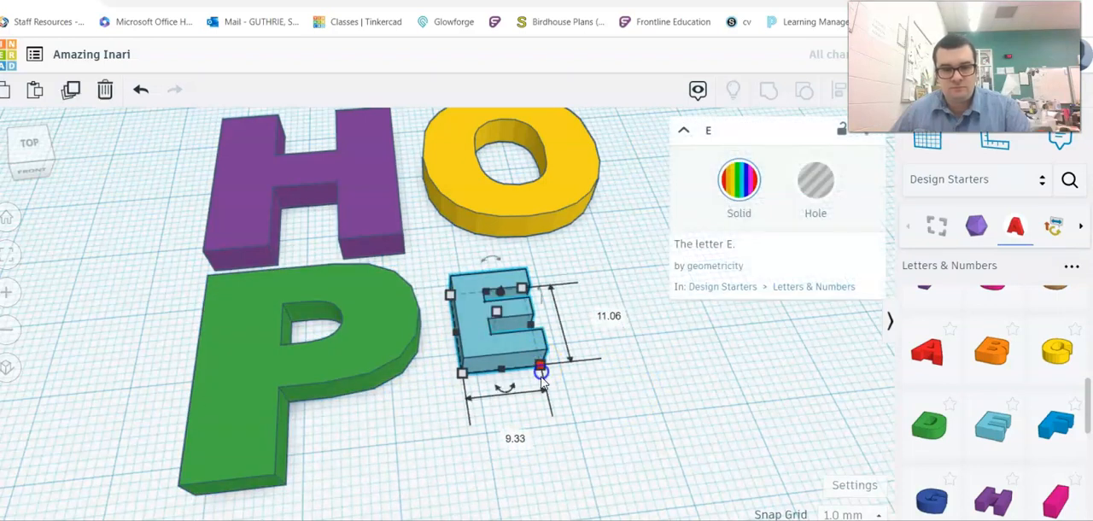
type("25")
key("Tab")
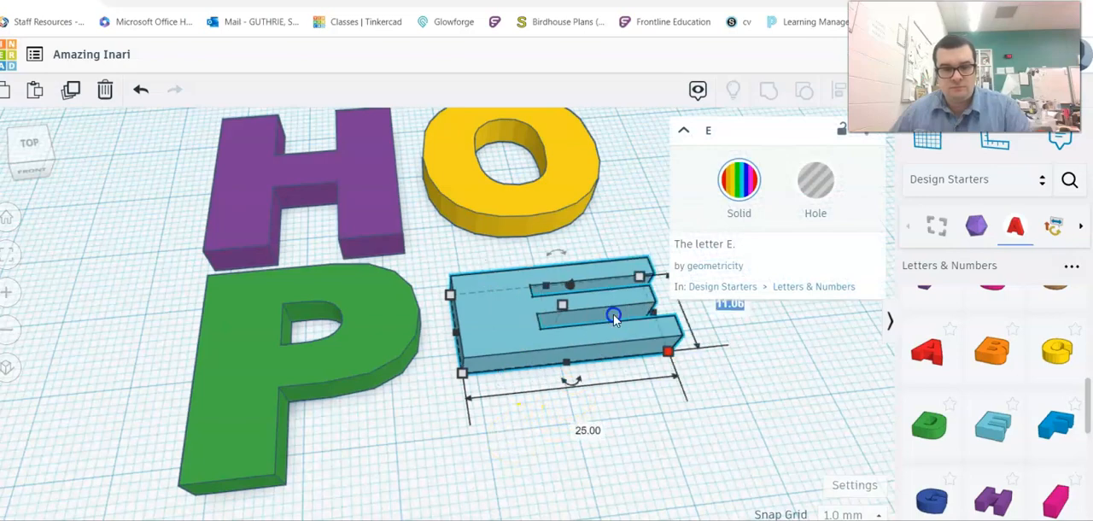
type("25")
key("Return")
scroll(525, 433, "down", 3)
left_click(488, 429)
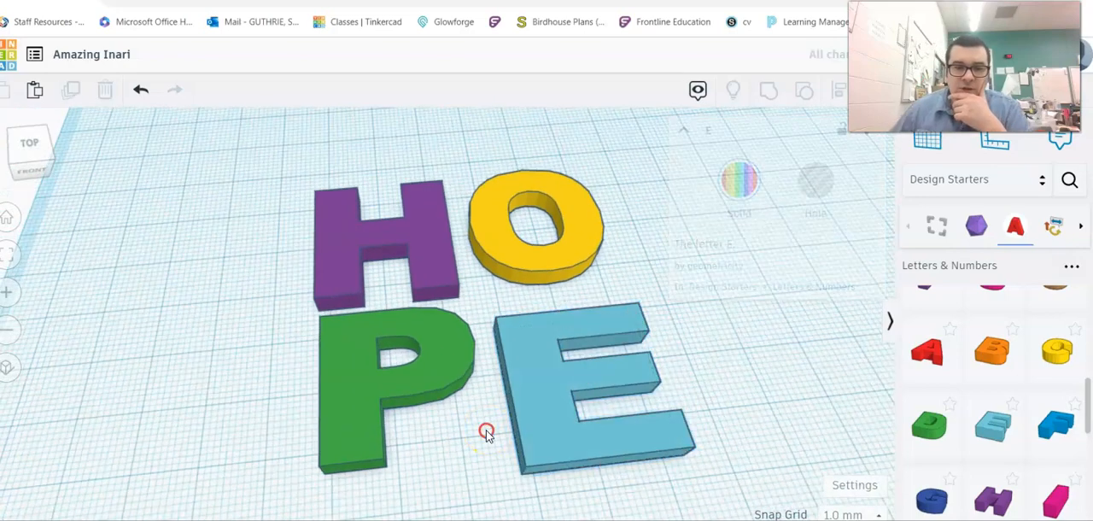
- Align the P and E along their baselines and slide the E left until it slightly overlaps the P
right_click_drag(487, 413, 593, 319)
left_click_drag(595, 209, 370, 450)
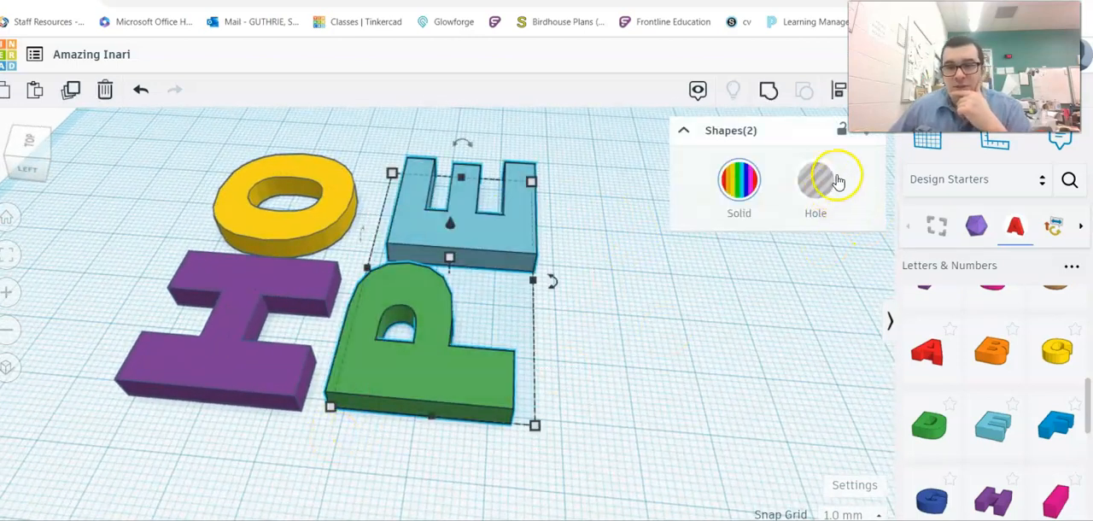
left_click(838, 91)
left_click(430, 441)
right_click_drag(436, 381, 267, 405)
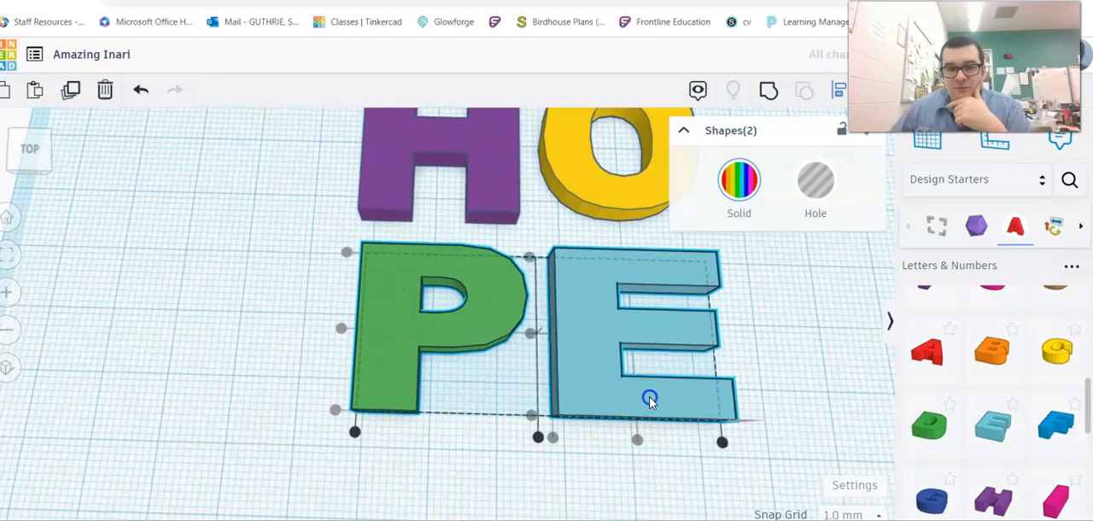
left_click(610, 458)
left_click_drag(607, 414, 574, 417)
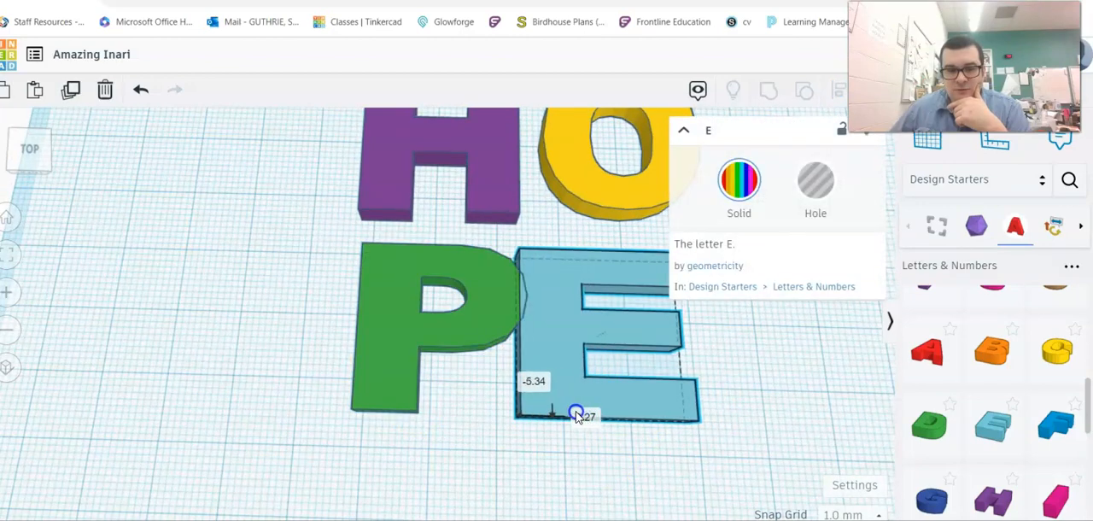
- Slide the O left until it slightly overlaps the H and align the two letters along their baselines
left_click(398, 434)
right_click_drag(398, 434, 667, 355)
right_click_drag(474, 342, 203, 388)
left_click_drag(621, 337, 584, 343)
left_click_drag(334, 156, 612, 350)
left_click(835, 101)
right_click_drag(430, 342, 694, 322)
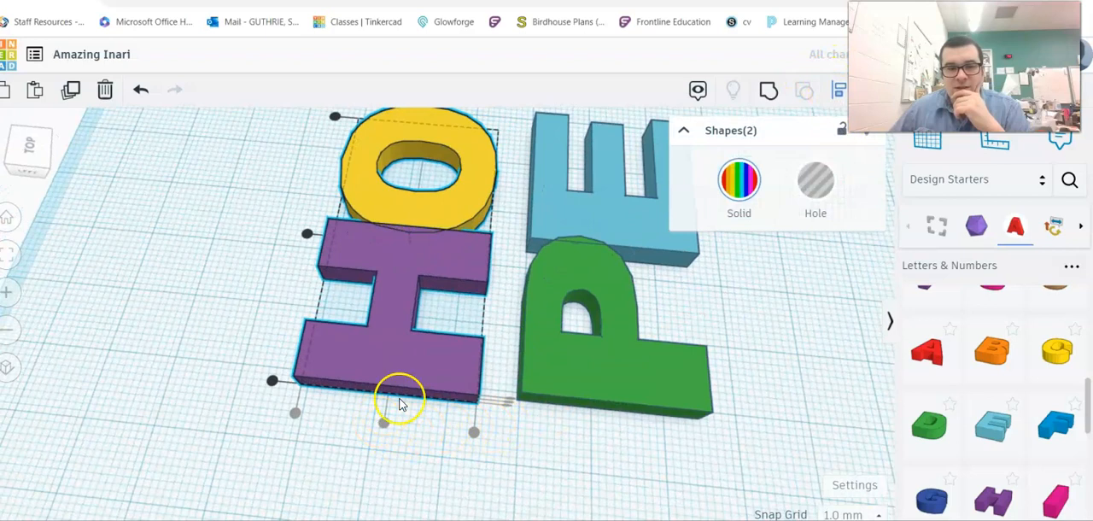
left_click(429, 451)
- Move the H and O together forward until they touch the tops of the P and E
left_click_drag(436, 365, 485, 377)
right_click_drag(488, 376, 532, 428)
scroll(531, 425, "up", 5)
scroll(538, 390, "down", 2)
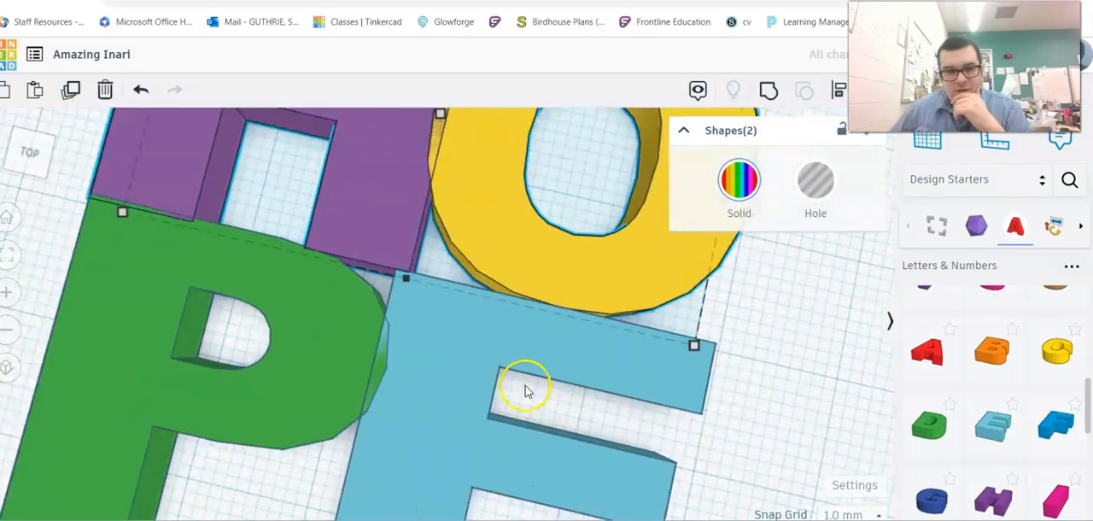
scroll(502, 369, "down", 3)
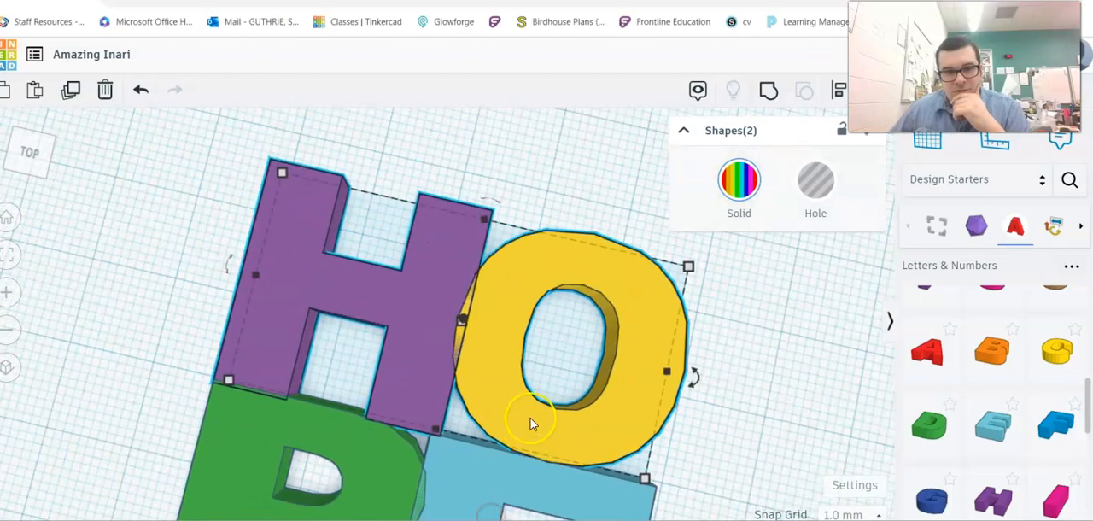
left_click(773, 435)
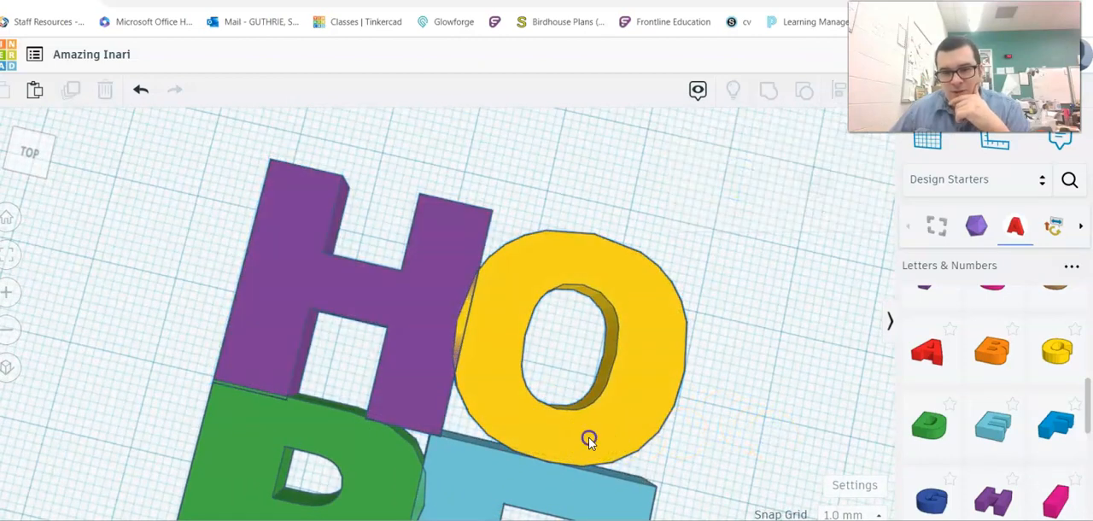
- Move the O 1 mm toward the E and adjust its back edge to line up with the top of the H
left_click(588, 438)
left_click_drag(588, 439, 588, 440)
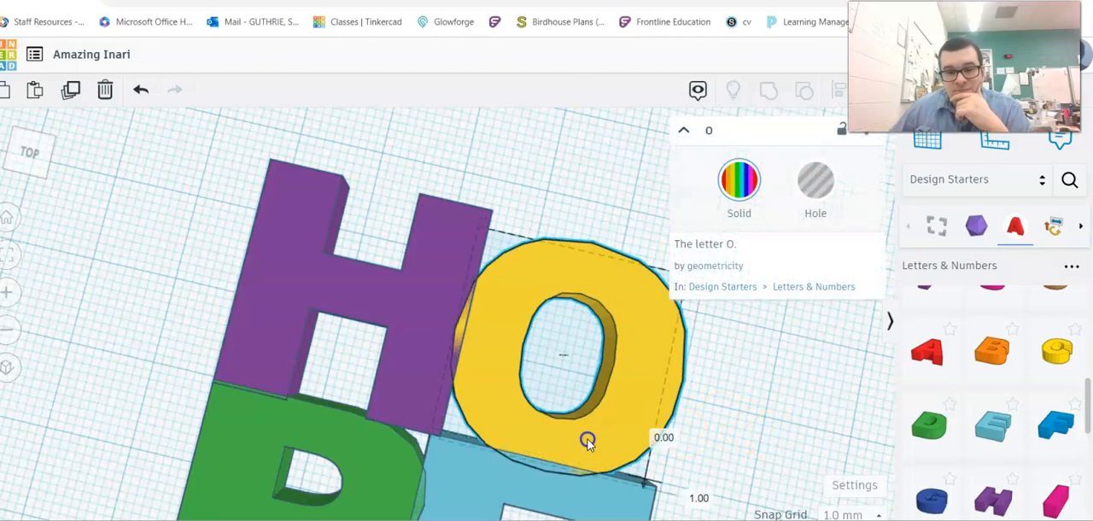
left_click(584, 251)
left_click_drag(586, 244, 592, 248)
left_click(592, 385)
- Select all four letters and increase their height together to make the HOPE block thicker
scroll(590, 387, "down", 3)
right_click_drag(586, 388, 613, 314)
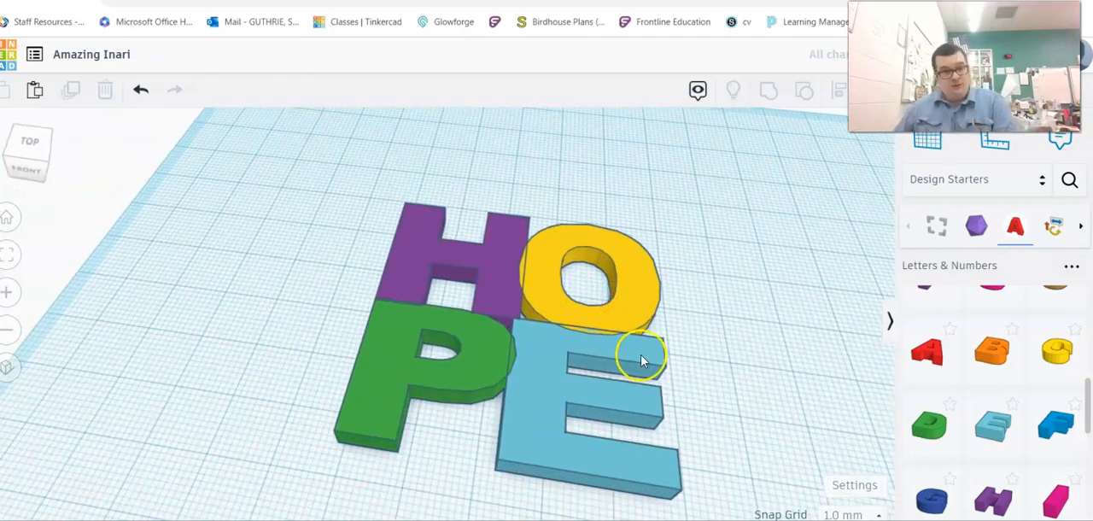
right_click_drag(498, 334, 374, 232)
left_click_drag(400, 229, 707, 507)
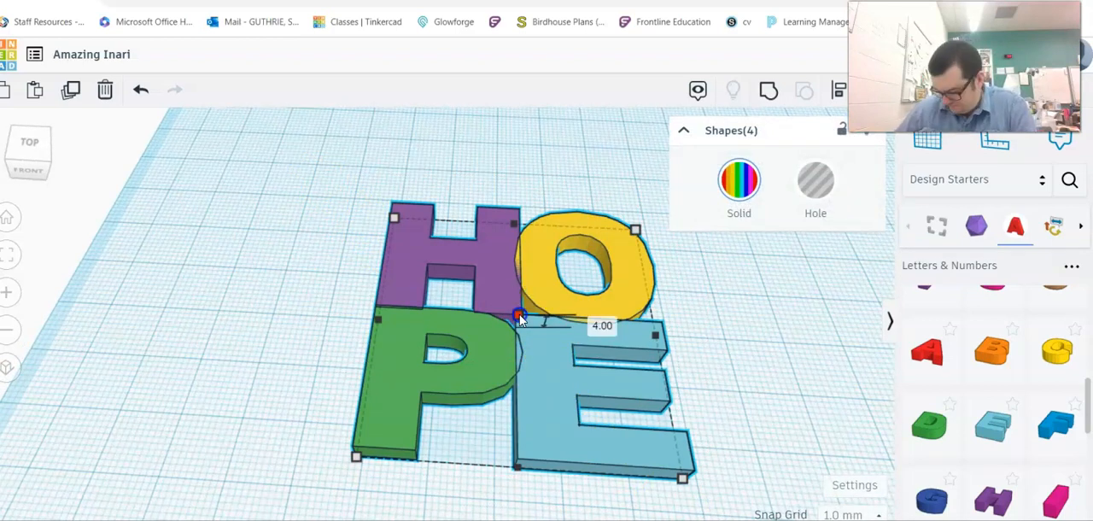
left_click_drag(520, 318, 523, 298)
right_click_drag(461, 331, 381, 411)
right_click_drag(585, 368, 571, 349)
left_click(774, 381)
right_click_drag(690, 403, 725, 342)
scroll(630, 348, "up", 6)
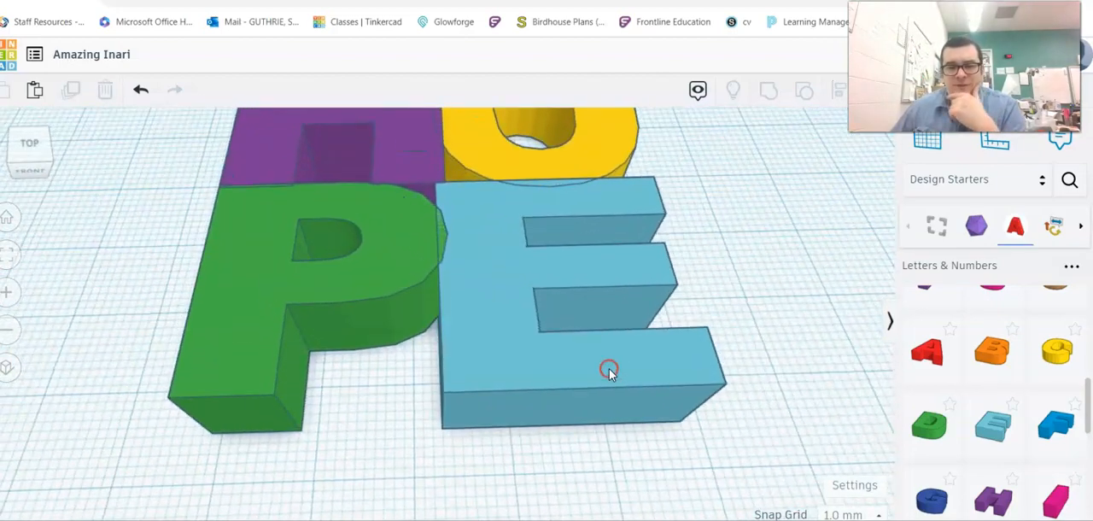
- Select the O and rotate it flat on the workplane by -22.5° to tilt it
scroll(542, 378, "down", 3)
left_click(581, 238)
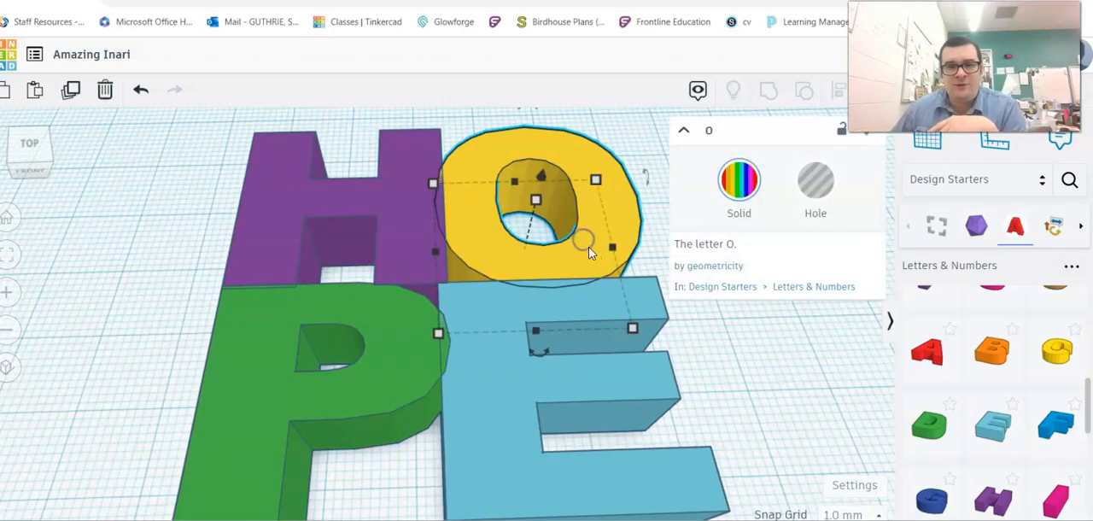
scroll(598, 259, "down", 1)
left_click_drag(554, 330, 579, 306)
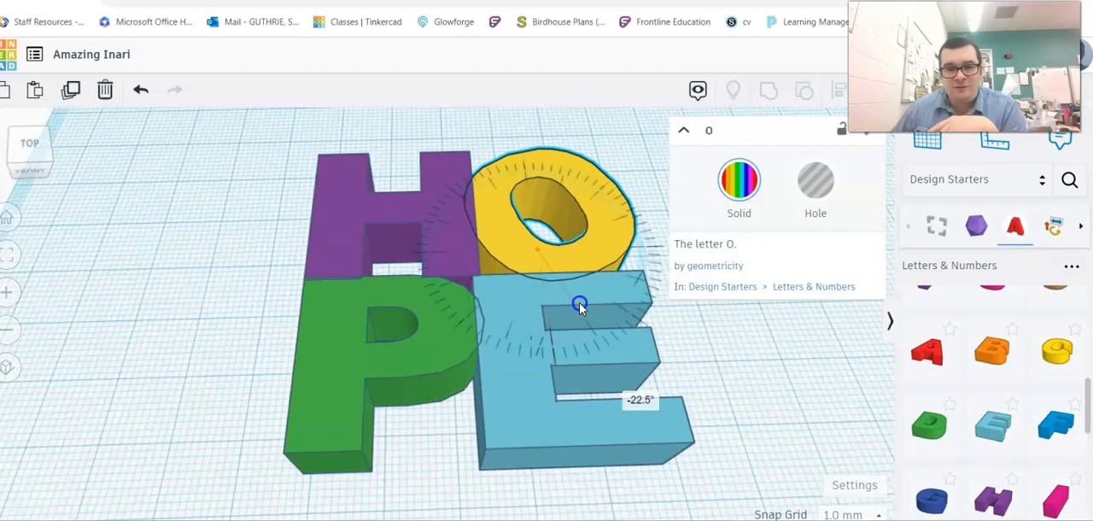
right_click_drag(623, 236, 625, 271)
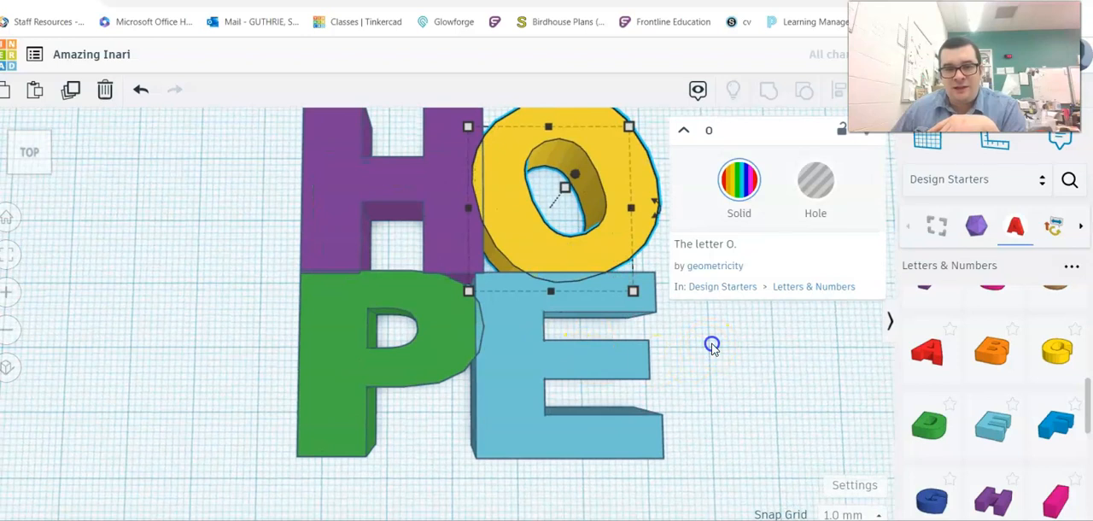
- Tilt the E counterclockwise and shift it so that it overlaps the O and the P
left_click(712, 345)
left_click(586, 354)
left_click_drag(651, 365, 655, 319)
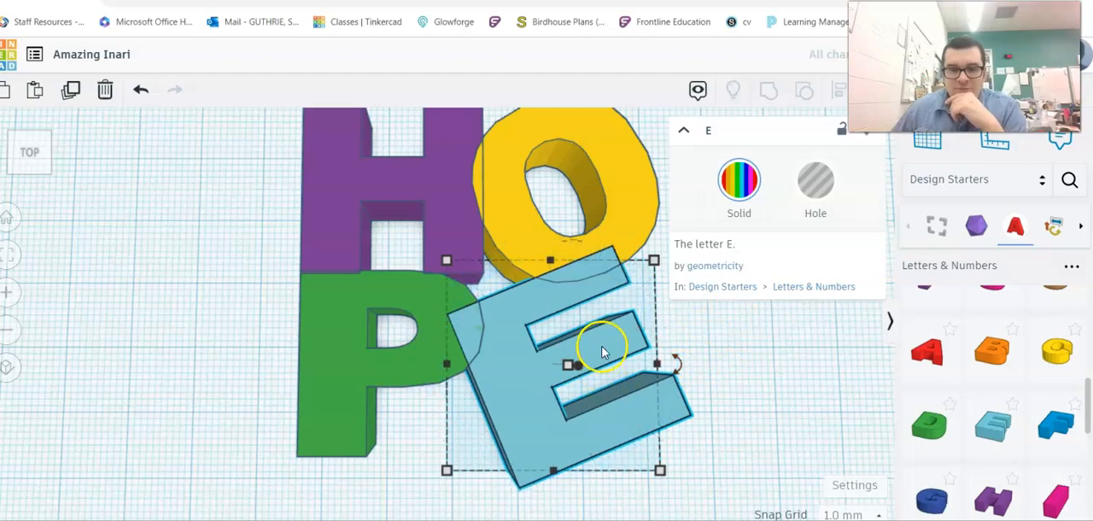
left_click(709, 383)
right_click_drag(708, 384, 632, 446)
left_click_drag(635, 441, 635, 418)
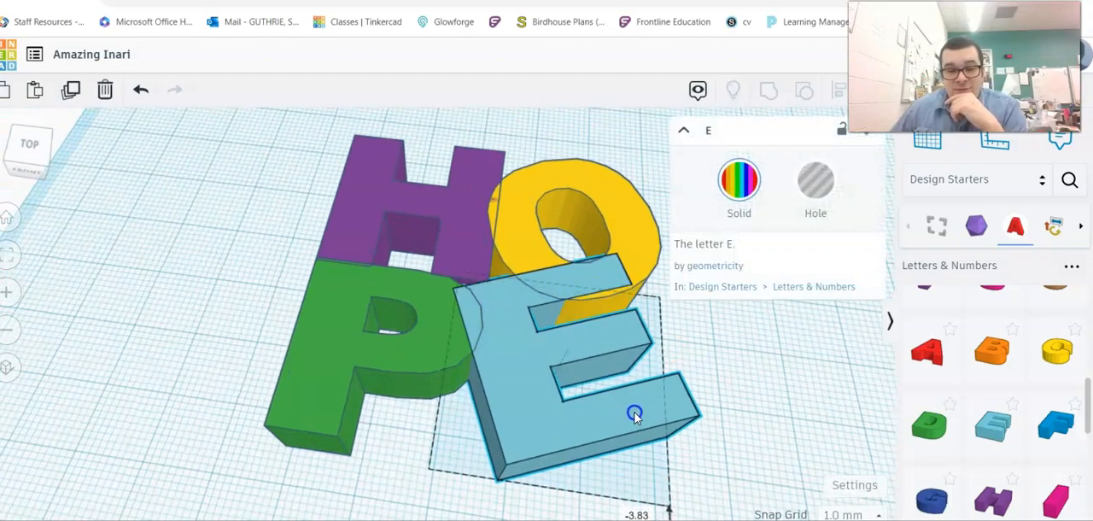
- Group the H, O, P and tilted E into one shape and check that they select together
right_click_drag(693, 419, 753, 437)
scroll(753, 435, "down", 2)
left_click_drag(239, 134, 769, 445)
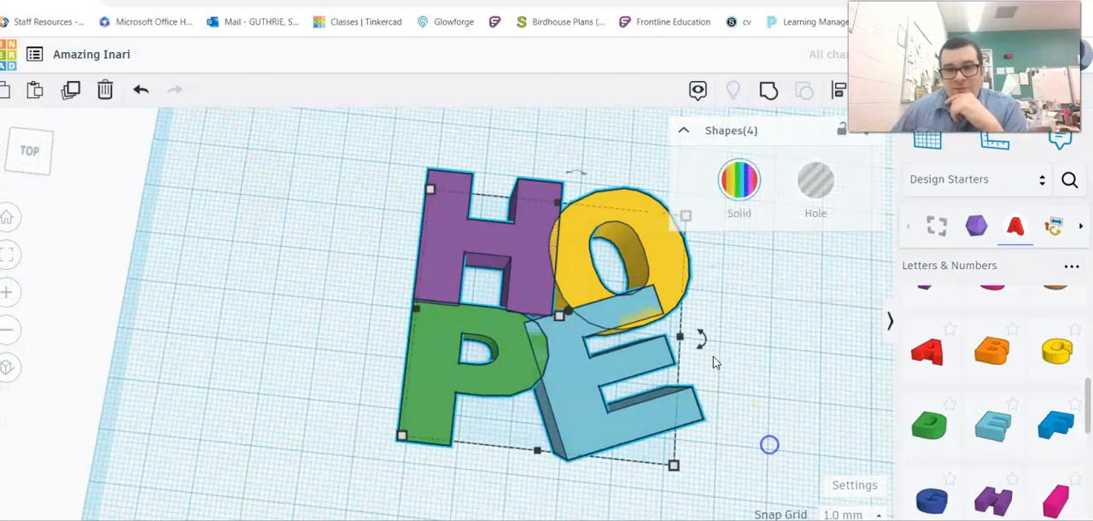
left_click(773, 94)
left_click(769, 330)
middle_click_drag(676, 339, 569, 248)
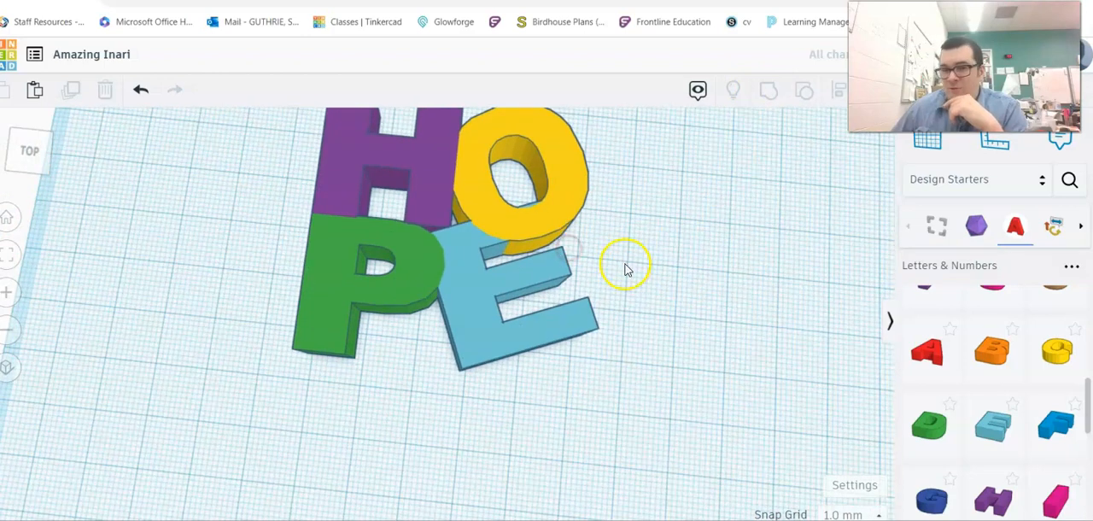
left_click(517, 291)
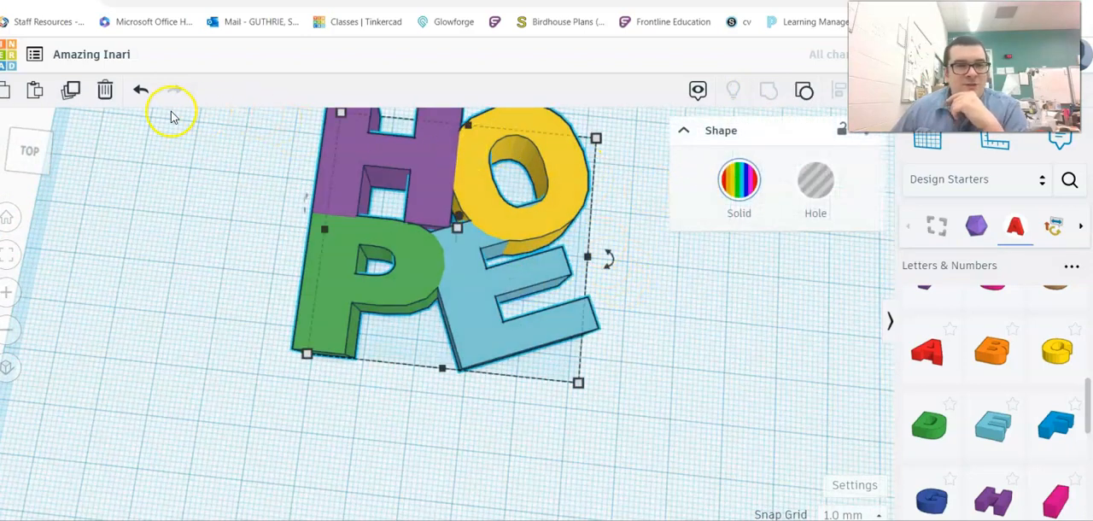
- Undo the grouping and the changes to the E so that it stands straight again
left_click(141, 90)
left_click(141, 90)
left_click(142, 93)
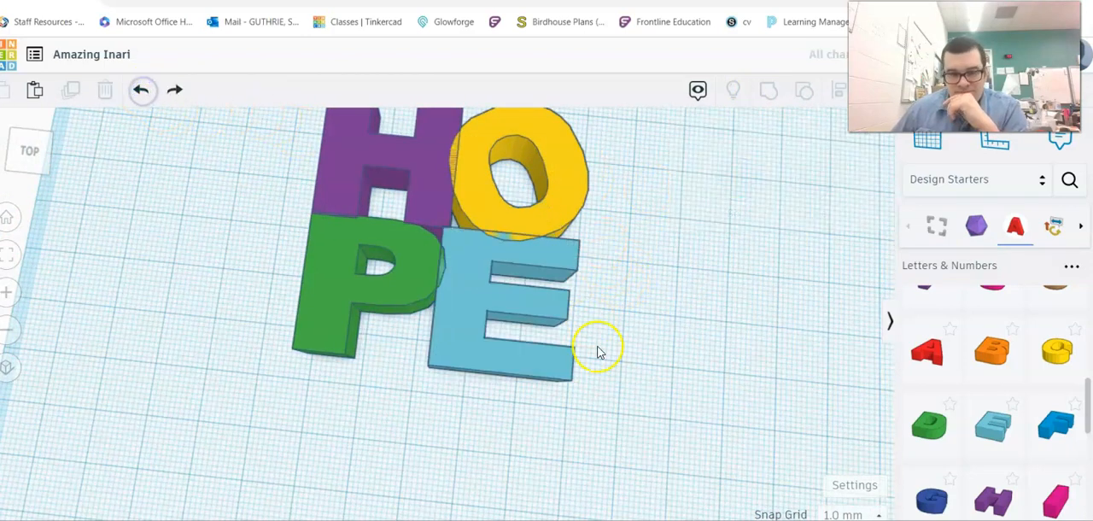
- Select all four HOPE letters, with the E straight, and group them into a single shape
right_click_drag(604, 366, 586, 385)
middle_click_drag(490, 264, 536, 331)
left_click_drag(283, 185, 739, 448)
left_click(765, 102)
- Select the grouped HOPE block and rotate it 90° so that it stands upright
right_click_drag(654, 370, 586, 336)
left_click(505, 345)
right_click_drag(505, 345, 522, 393)
mouse_move(526, 296)
left_mouse_down()
mouse_move(556, 321)
mouse_move(512, 310)
left_mouse_up()
left_click_drag(583, 198, 577, 267)
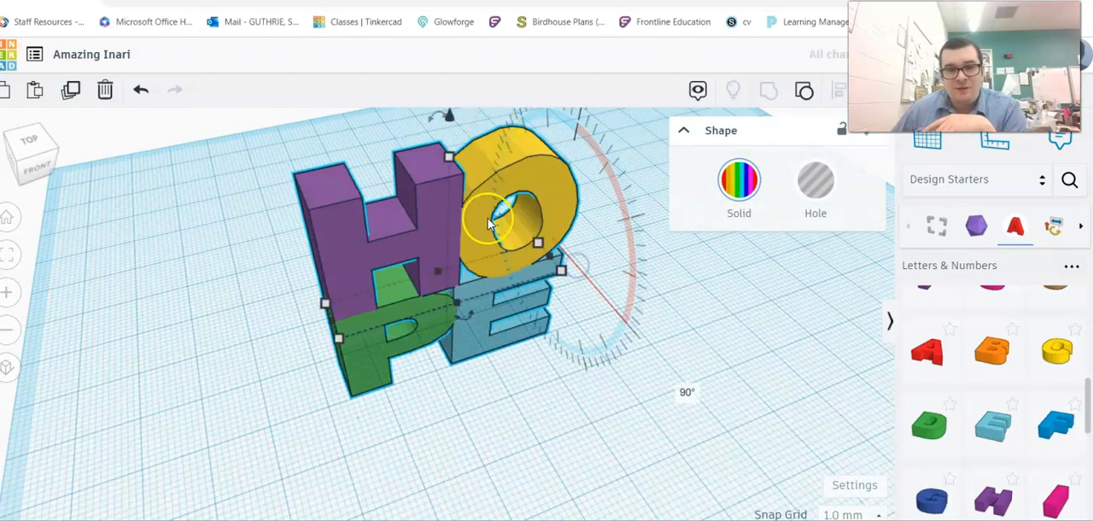
- Raise the upright HOPE block onto the workplane and view it from the front
left_click_drag(459, 127, 458, 21)
left_click(609, 338)
right_click_drag(566, 285, 568, 410)
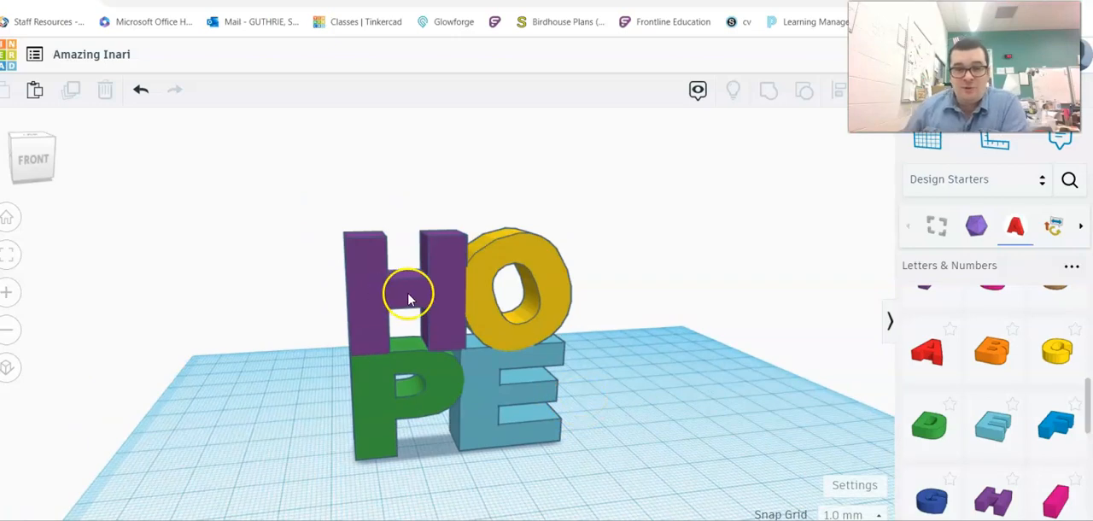
- Undo the lift and the 90° rotation so that the HOPE block lies flat
right_click_drag(584, 378, 569, 418)
right_click_drag(467, 401, 688, 327)
left_click(152, 100)
left_click(149, 99)
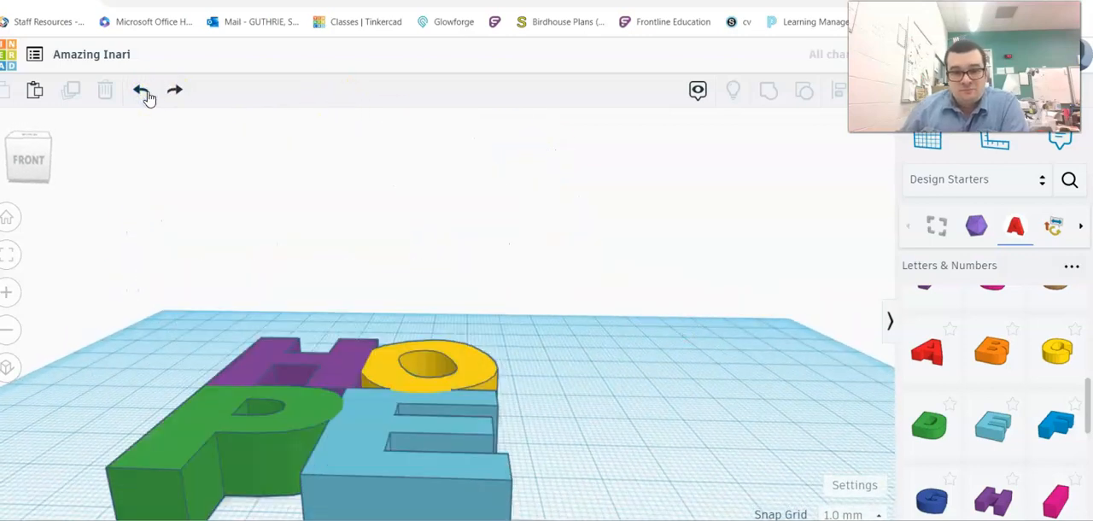
- Add a letter D beside the O of the flat HOPE block
left_click(528, 406)
right_click_drag(531, 410, 556, 456)
left_click_drag(549, 405, 654, 445)
left_click_drag(579, 358, 551, 429)
scroll(571, 464, "down", 3)
middle_click_drag(547, 459, 496, 384)
- Select the HOPE block and the D together, rotate them upright and raise them onto the workplane
left_click_drag(287, 264, 706, 517)
right_click_drag(589, 365, 594, 270)
left_click_drag(593, 270, 614, 337)
right_click_drag(614, 337, 556, 418)
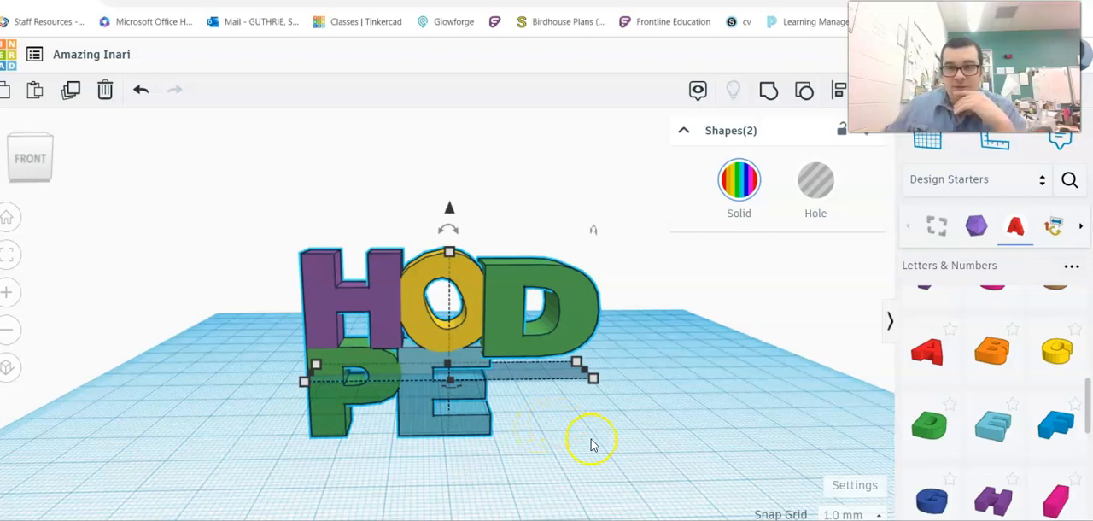
- Undo the upright rotation and the added D, leaving only the flat grouped HOPE block
left_click(142, 94)
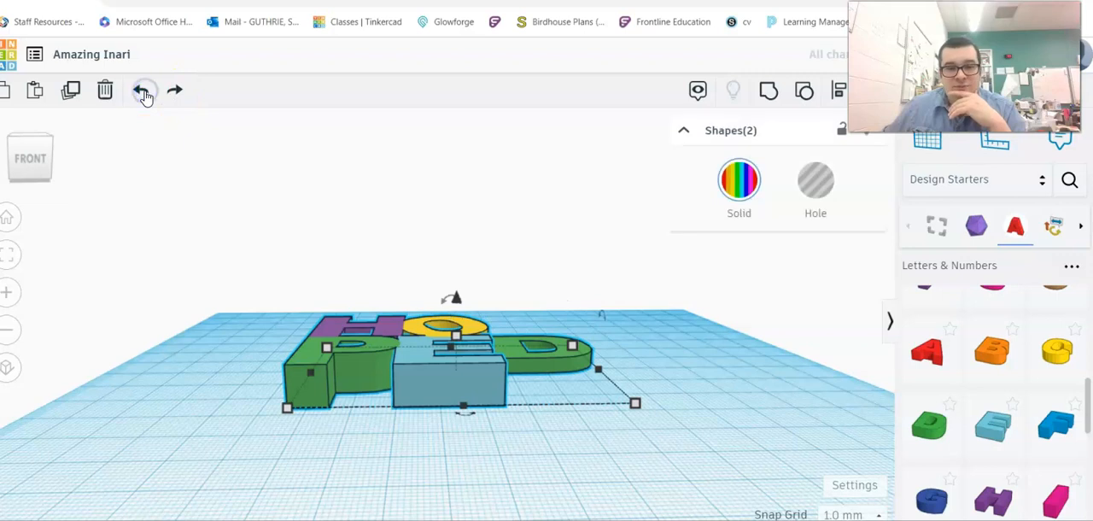
left_click(142, 92)
left_click(143, 94)
right_click_drag(601, 309, 659, 377)
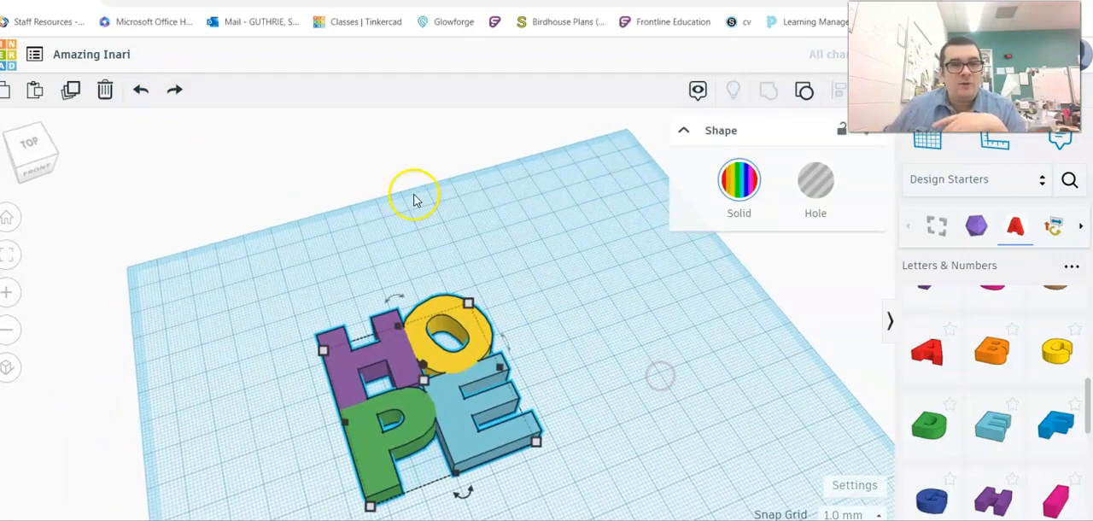